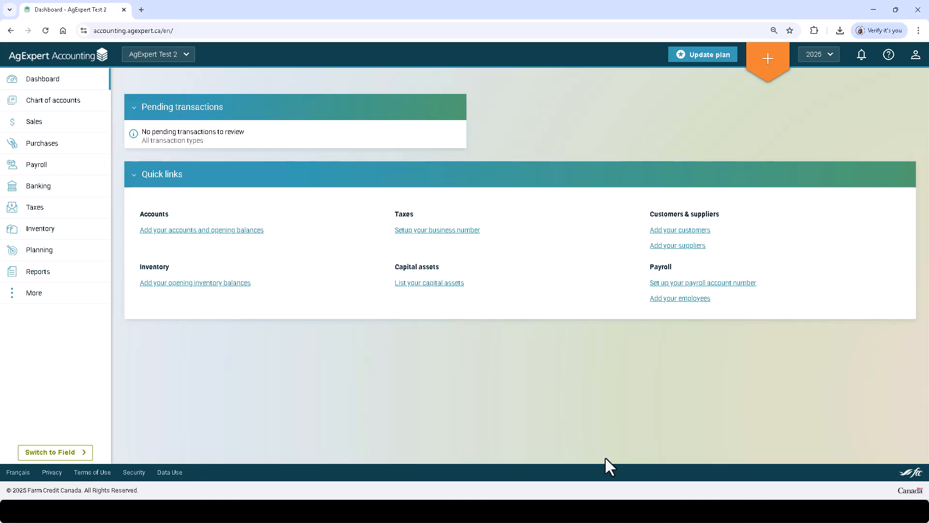
# Step: Start a new bank reconciliation for account 1000-00 Bank-Chequing
pyautogui.click(53, 188)
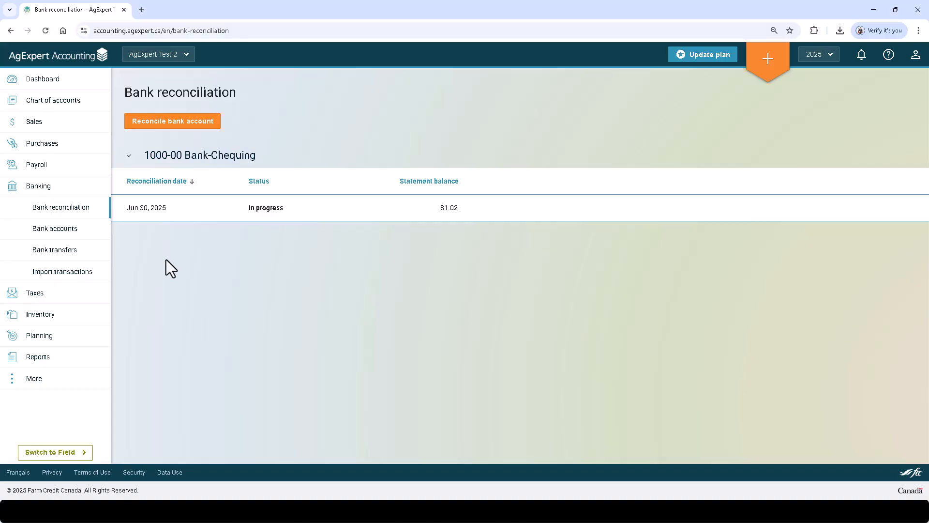
pyautogui.click(181, 122)
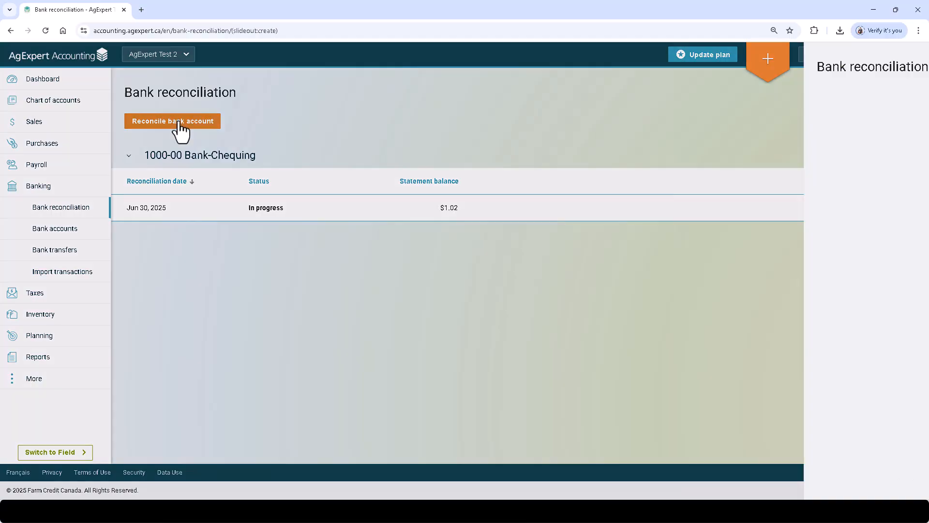
pyautogui.click(194, 106)
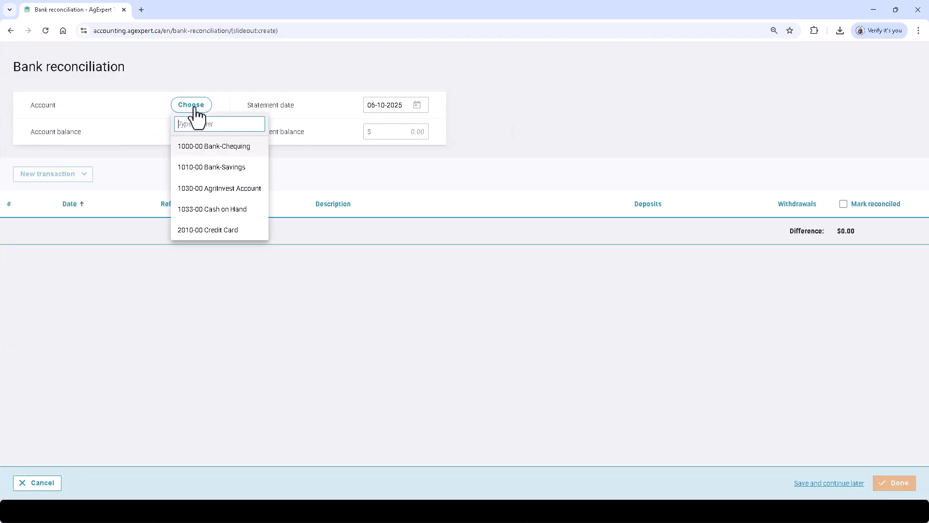
pyautogui.click(207, 148)
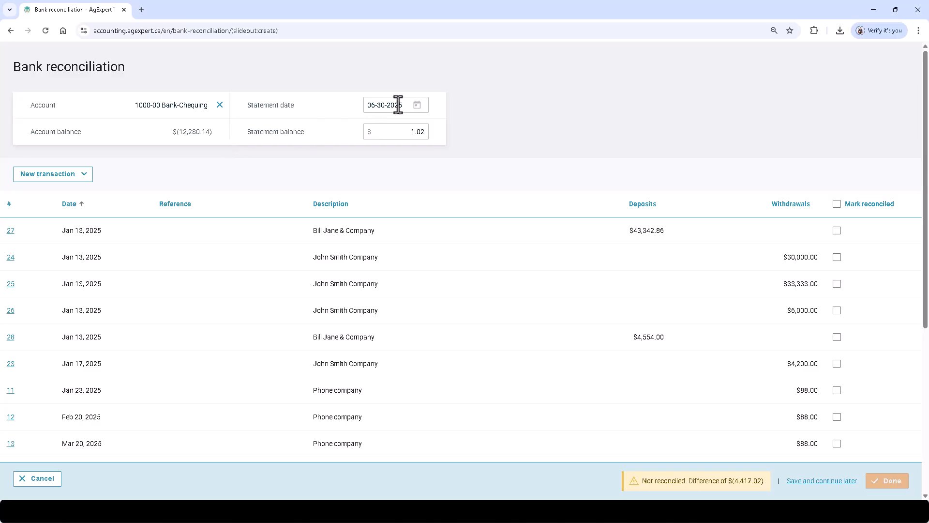
# Step: Set the statement date to Feb 27, 2025 and the statement balance to -30366.14
pyautogui.click(416, 106)
pyautogui.click(465, 131)
pyautogui.click(464, 130)
pyautogui.click(464, 131)
pyautogui.click(464, 131)
pyautogui.click(442, 240)
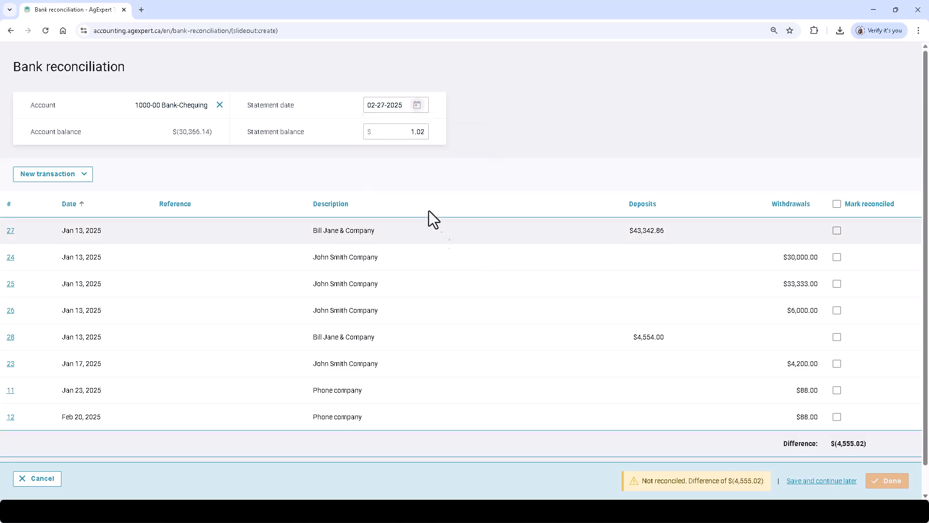
pyautogui.click(396, 138)
pyautogui.write('-30366.14')
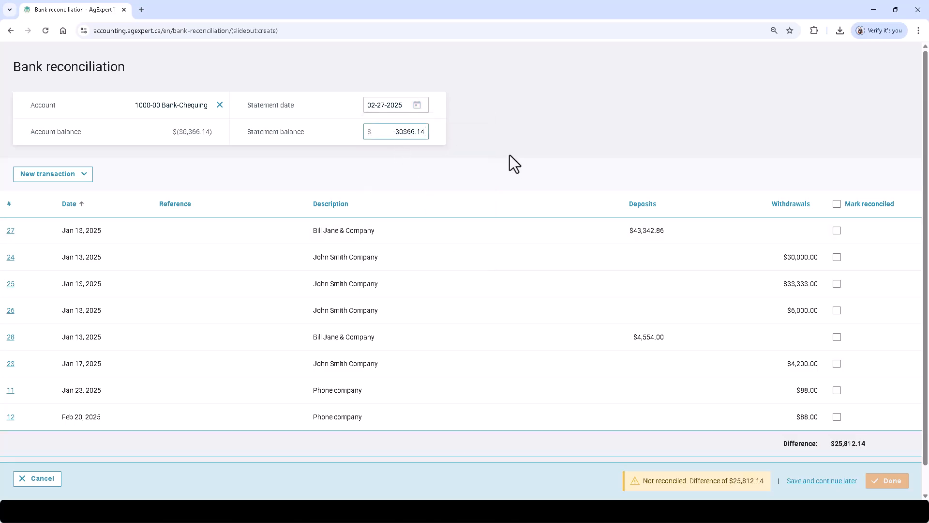
pyautogui.click(532, 117)
# Step: Re-sort the transactions by Date so the oldest are listed first
pyautogui.click(77, 206)
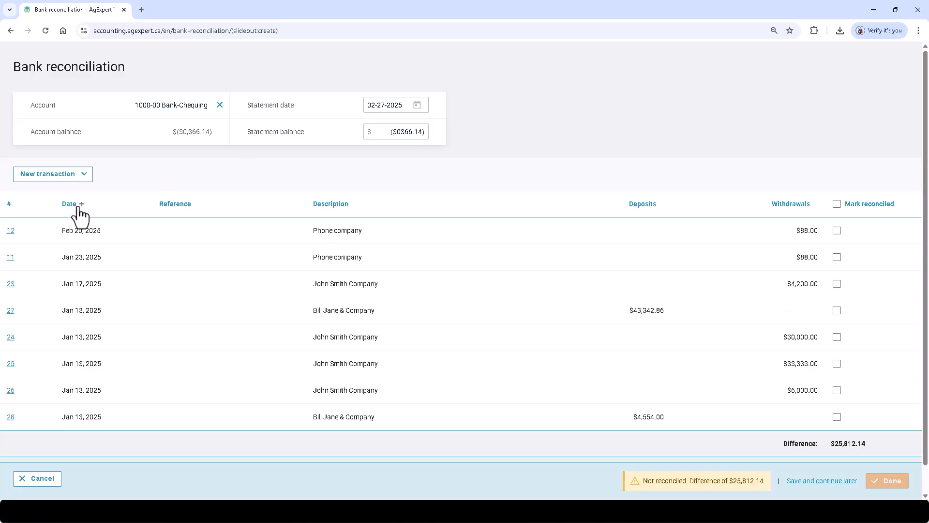
pyautogui.click(72, 204)
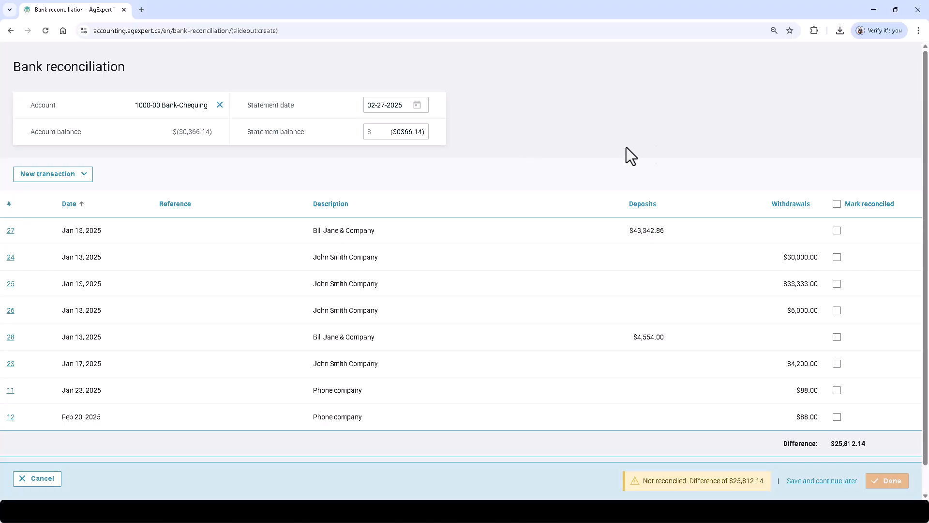
# Step: Mark the Jan 13 $43,342.86 deposit as reconciled
pyautogui.click(837, 230)
# Step: Mark the remaining transactions reconciled: $30,000.00, $33,333.00, $4,200.00, $88.00, $4,554.00, $88.00, $6,000.00
pyautogui.click(837, 257)
pyautogui.click(837, 284)
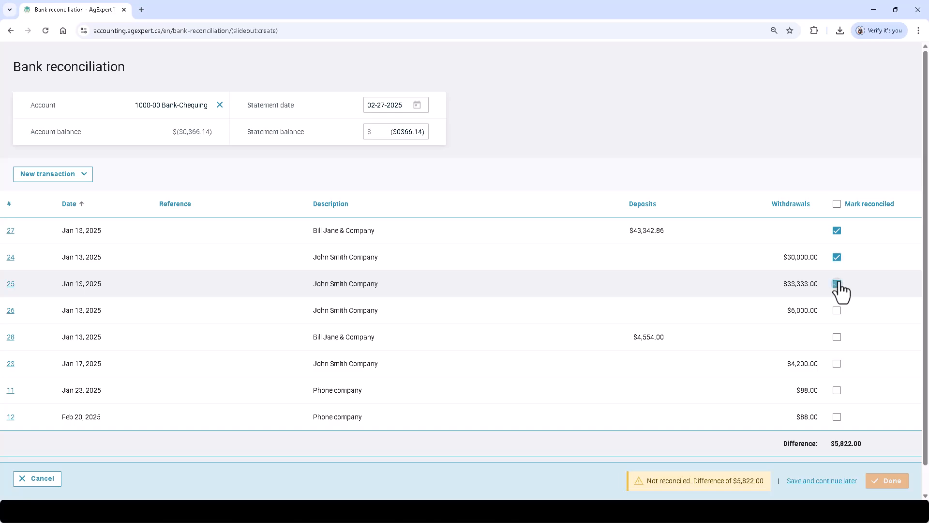
pyautogui.click(837, 363)
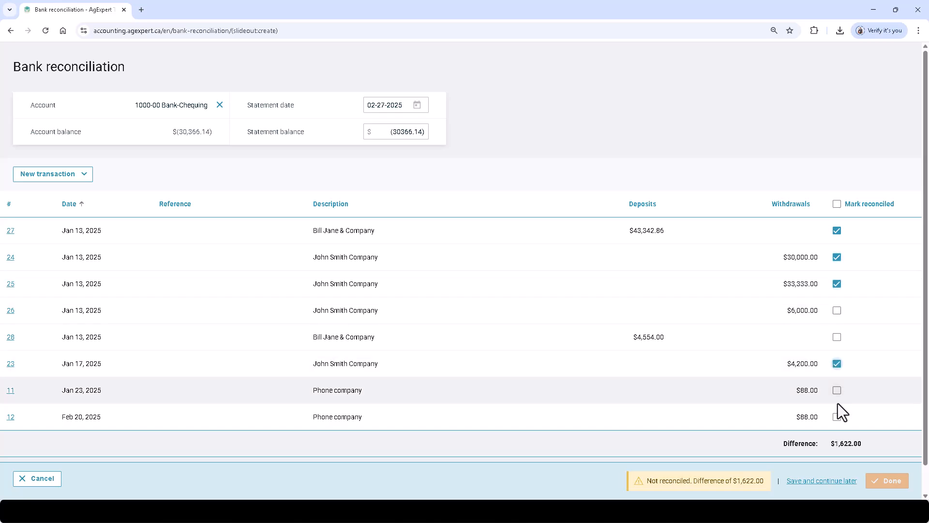
pyautogui.click(837, 417)
pyautogui.click(837, 338)
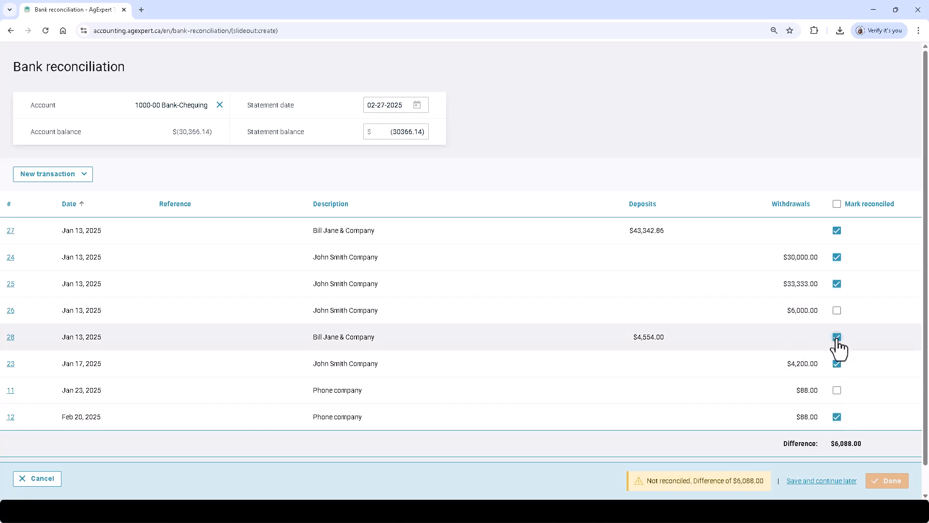
pyautogui.click(836, 391)
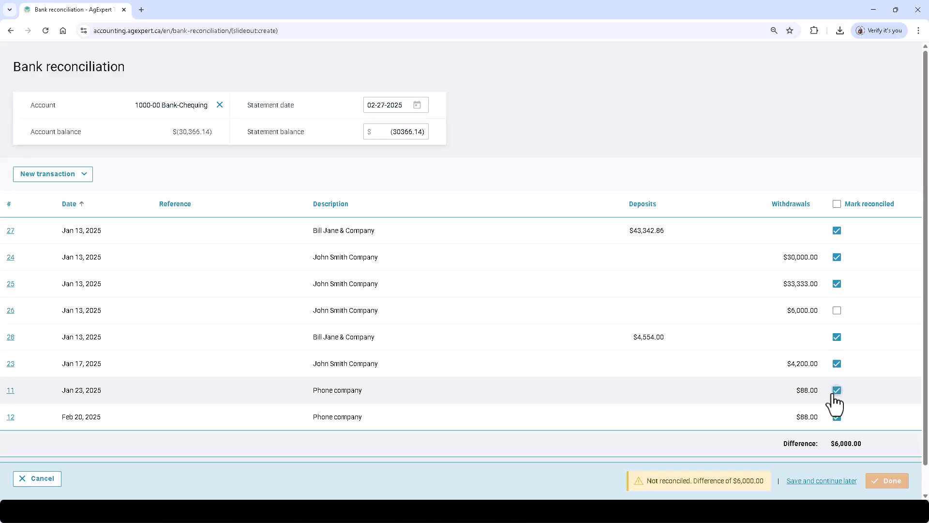
pyautogui.click(837, 311)
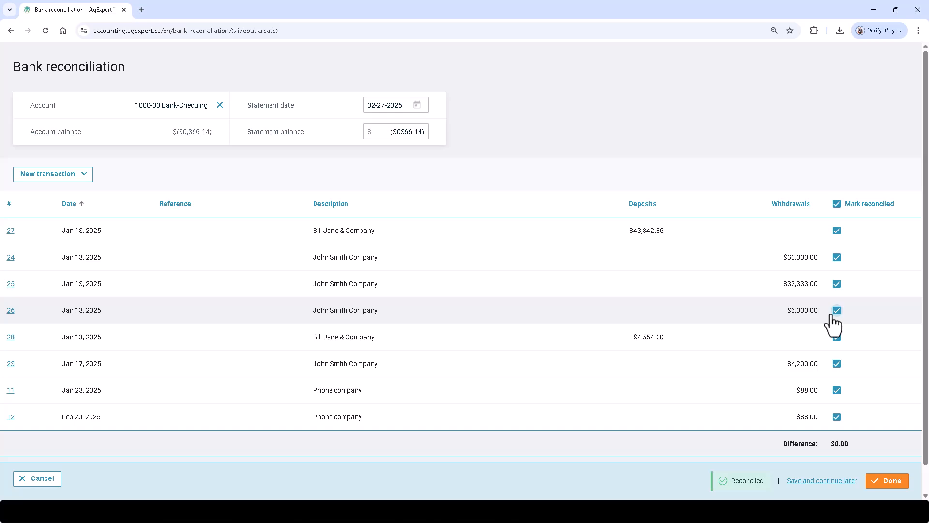
# Step: Save the balanced Feb 27, 2025 Bank-Chequing reconciliation with Done
pyautogui.click(876, 483)
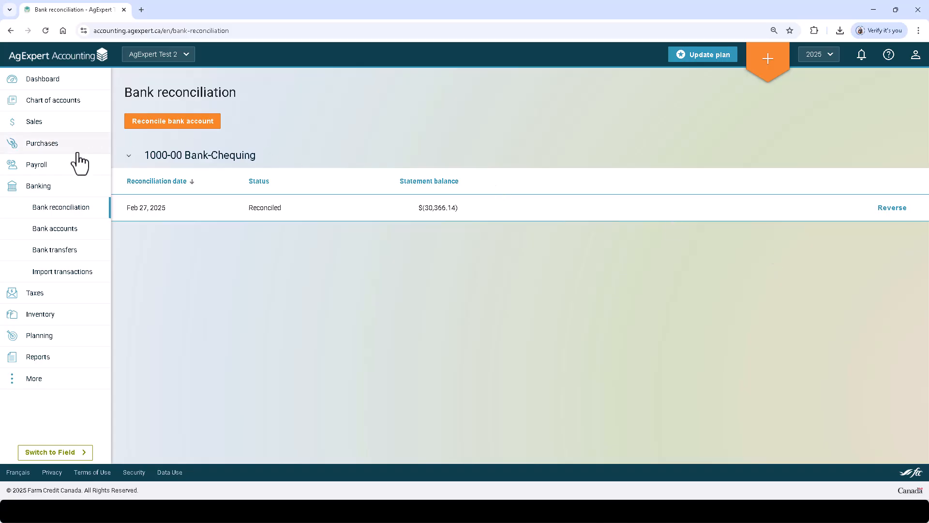
# Step: Import B_de_Montreal.qfx into 1000-00 Bank-Chequing and open its Jun 18 $(100.00) withdrawal
pyautogui.click(72, 278)
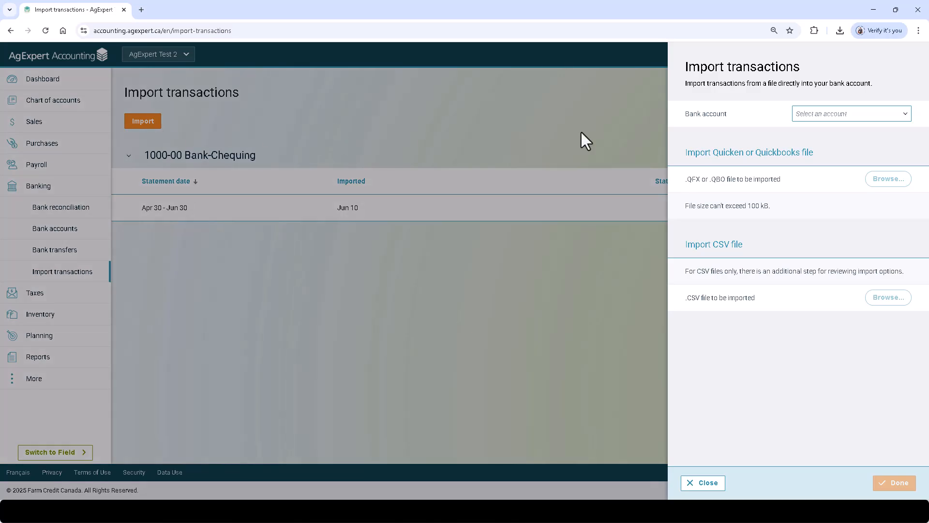
pyautogui.click(819, 114)
pyautogui.click(820, 154)
pyautogui.click(885, 182)
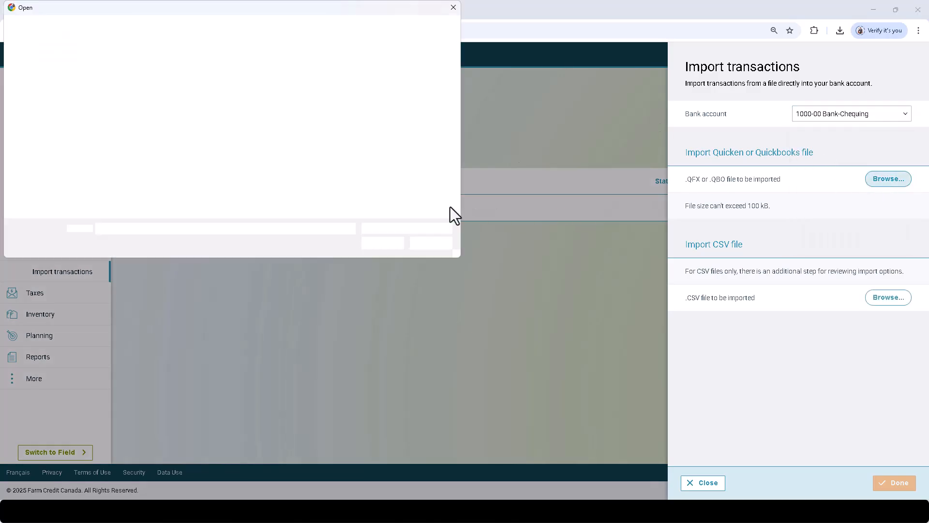
pyautogui.doubleClick(347, 159)
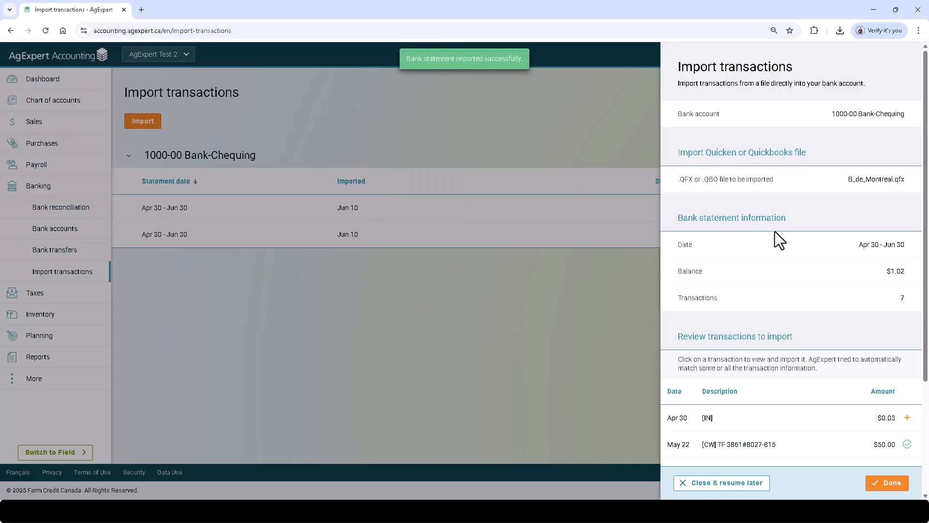
pyautogui.scroll(-3, 890, 282)
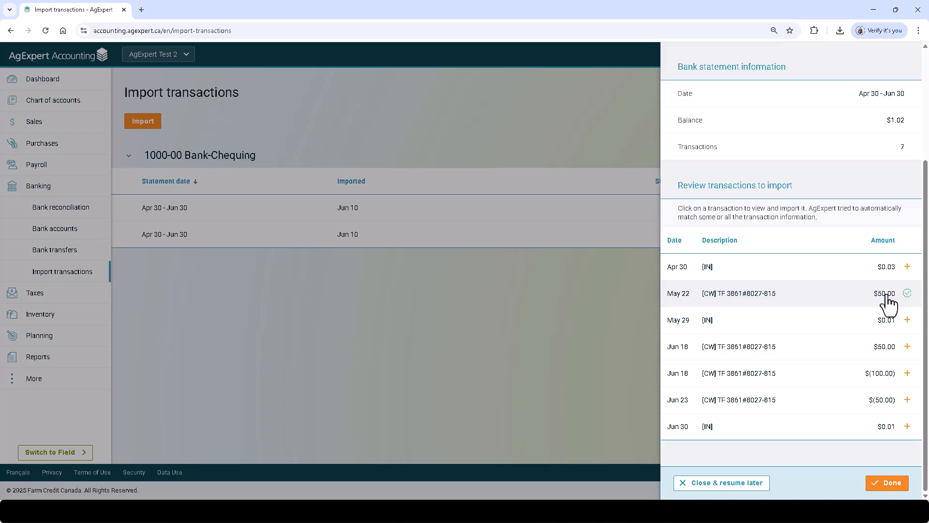
pyautogui.click(905, 380)
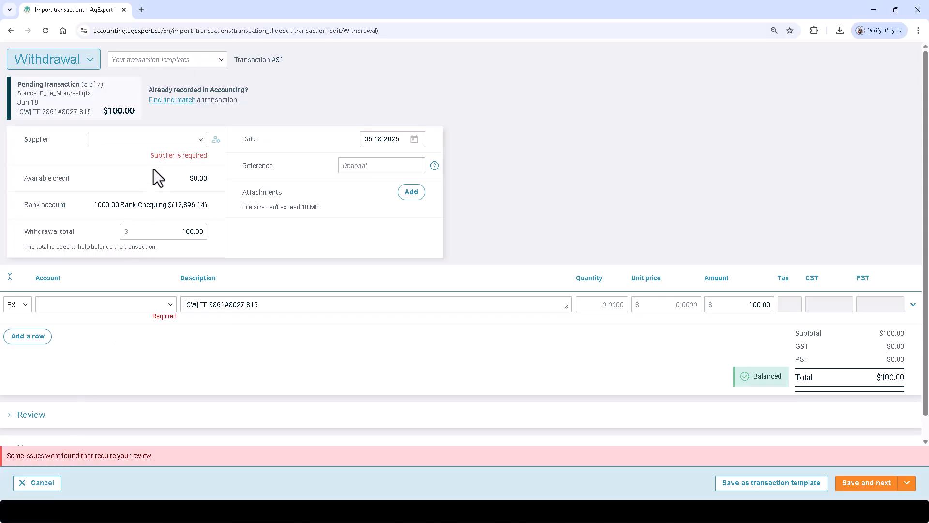
# Step: Check the Jun 18 $100.00 withdrawal for matching entries, find none, and cancel the form
pyautogui.click(173, 103)
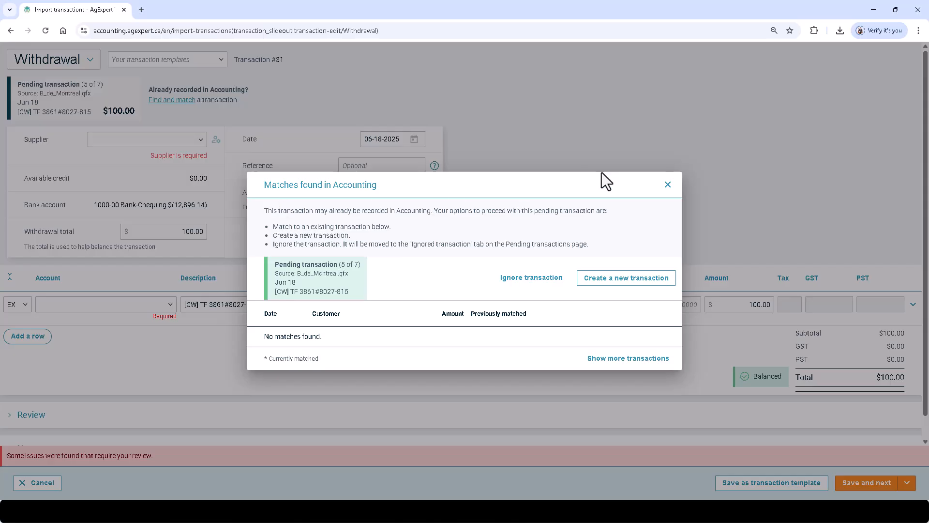
pyautogui.click(668, 184)
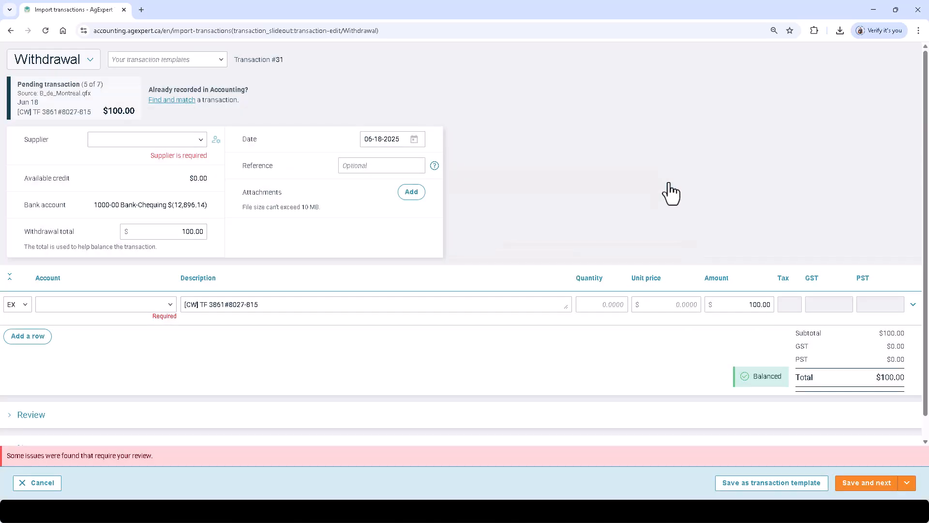
pyautogui.click(42, 488)
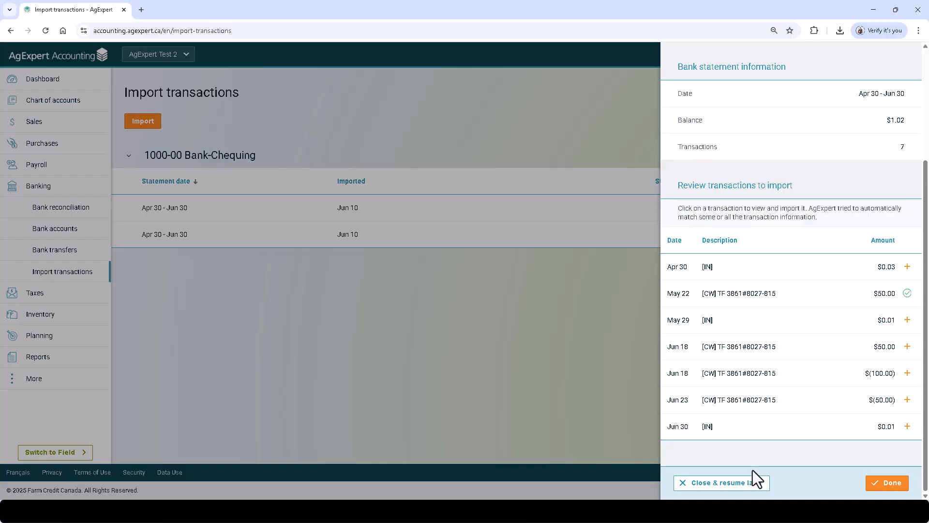
# Step: Leave the import In progress, return to the Dashboard, and show help and support options
pyautogui.click(743, 482)
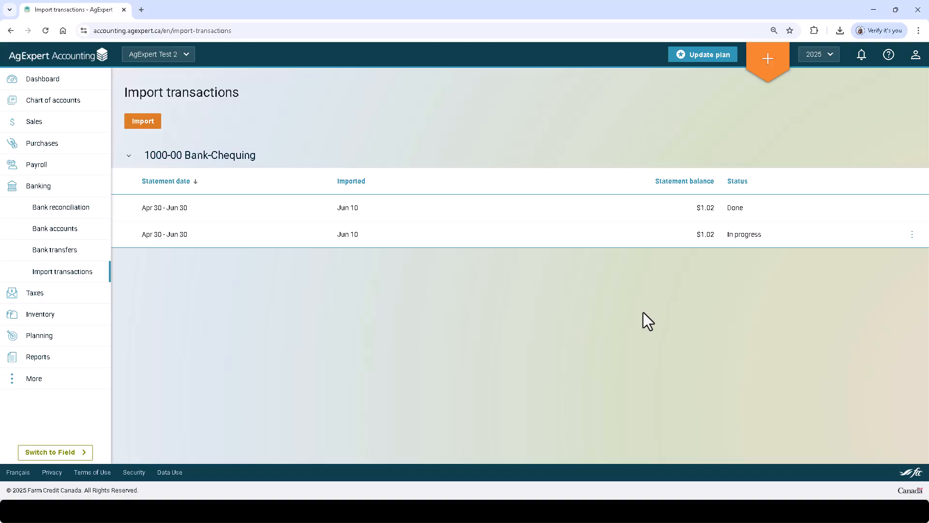
pyautogui.click(81, 209)
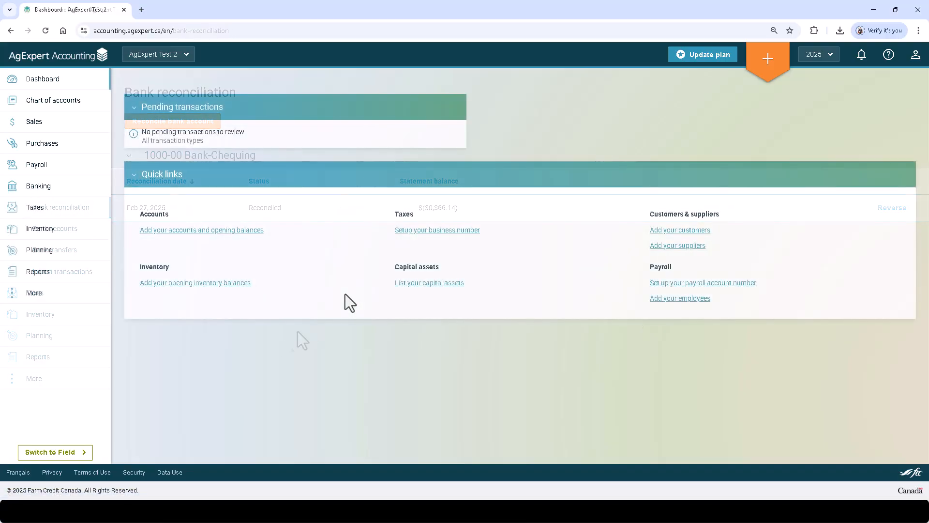
pyautogui.click(888, 54)
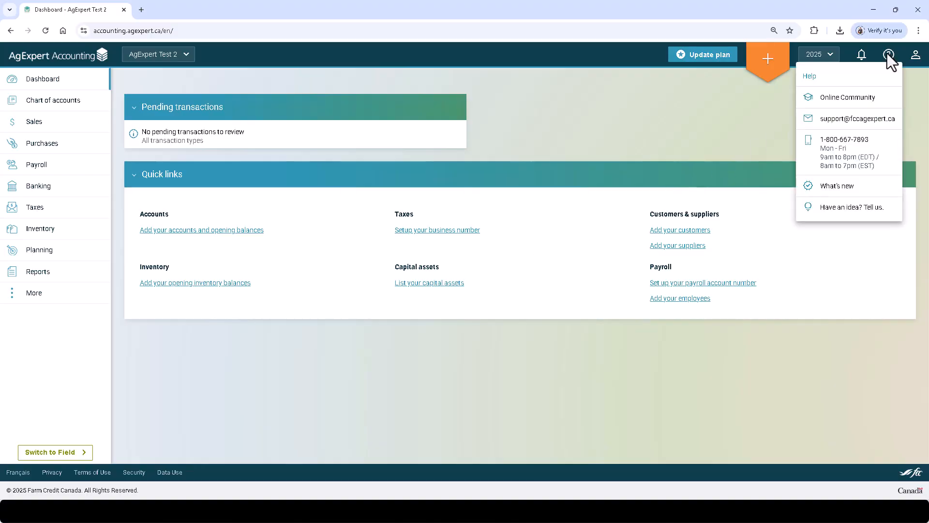